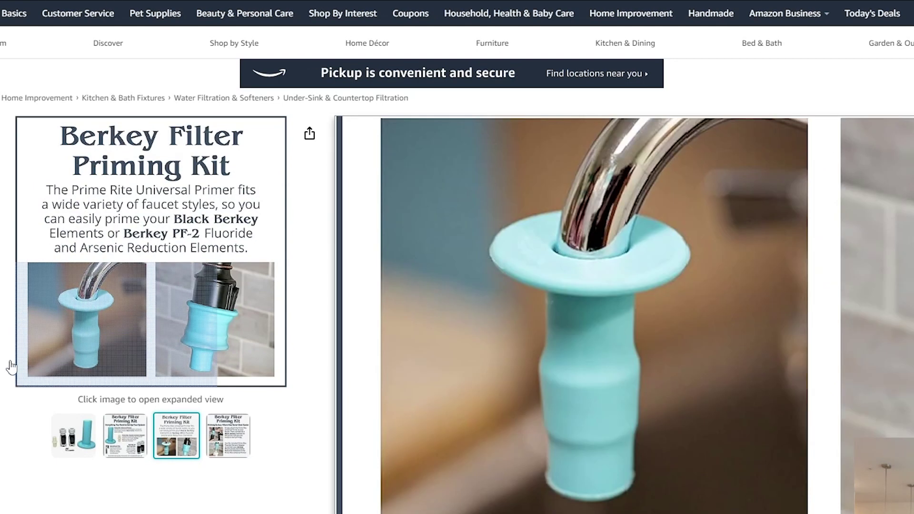
Browse the Berkey thumbnails, then view the Old Fashion Mix candy's Keepa history at a steady $19.99.
{"action": "mouse_move", "coordinate": [61, 436]}
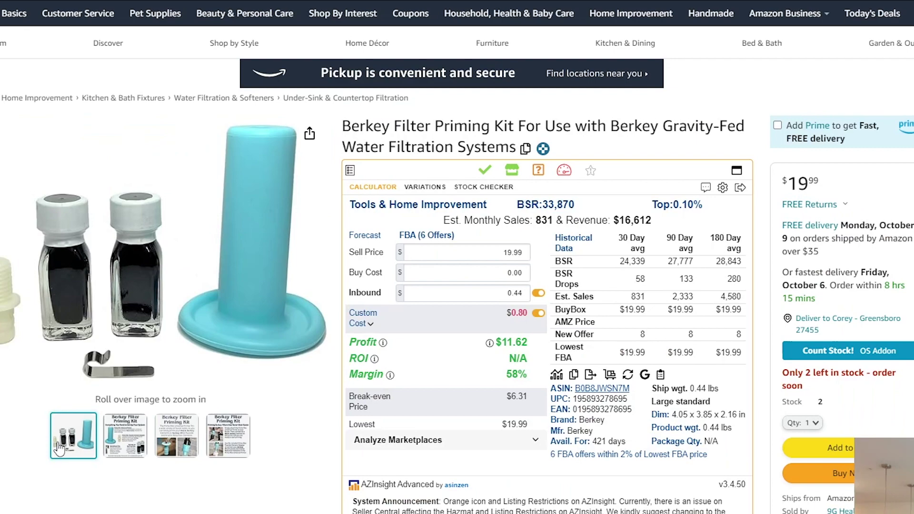
{"action": "mouse_move", "coordinate": [539, 177]}
{"action": "scroll", "coordinate": [640, 324], "scroll_direction": "down", "scroll_amount": 8}
{"action": "scroll", "coordinate": [628, 324], "scroll_direction": "down", "scroll_amount": 8}
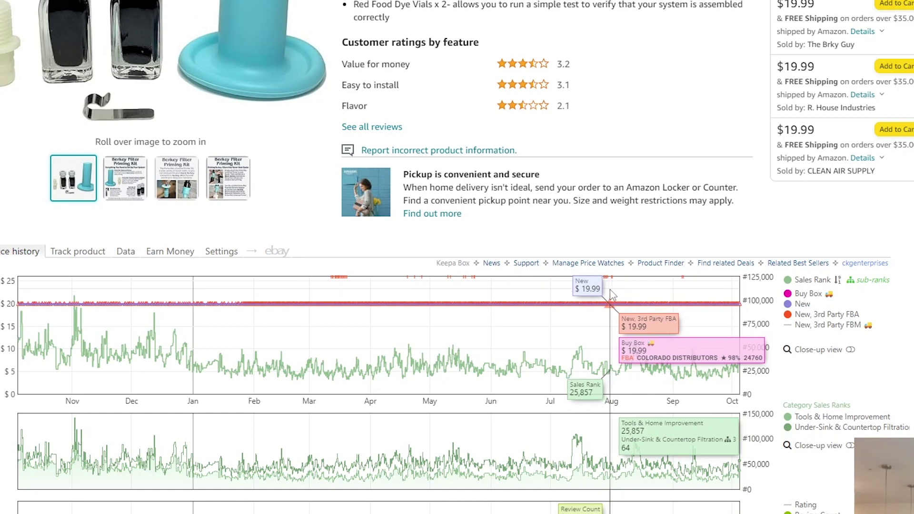
{"action": "scroll", "coordinate": [611, 295], "scroll_direction": "up", "scroll_amount": 1}
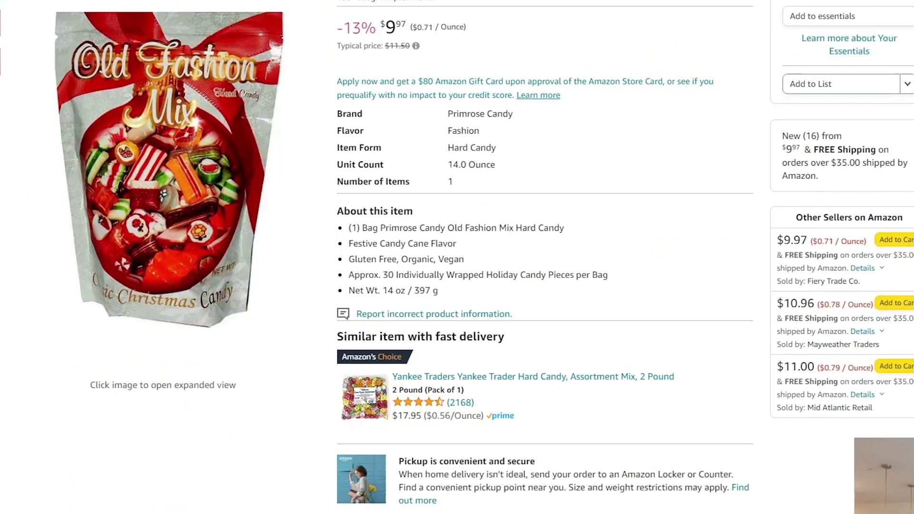
Show Keepa's candy data table with Buy Box $9.97, 90-day average $11.34 and rank 10,448.
{"action": "scroll", "coordinate": [324, 224], "scroll_direction": "down", "scroll_amount": 4}
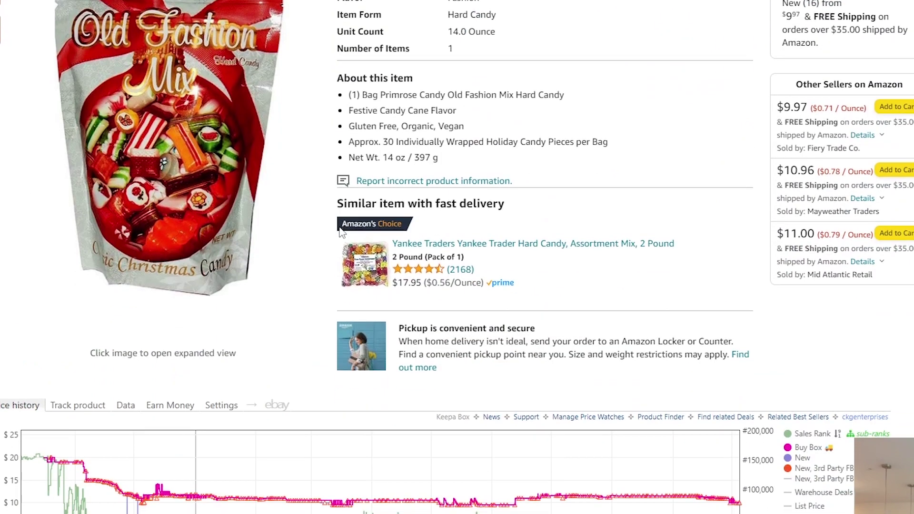
{"action": "scroll", "coordinate": [324, 220], "scroll_direction": "down", "scroll_amount": 1}
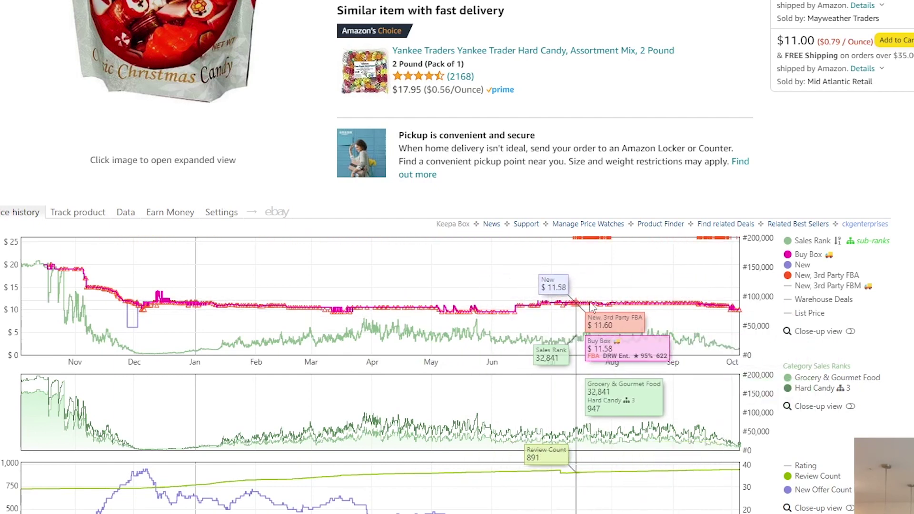
{"action": "left_click", "coordinate": [125, 214]}
{"action": "scroll", "coordinate": [379, 362], "scroll_direction": "down", "scroll_amount": 1}
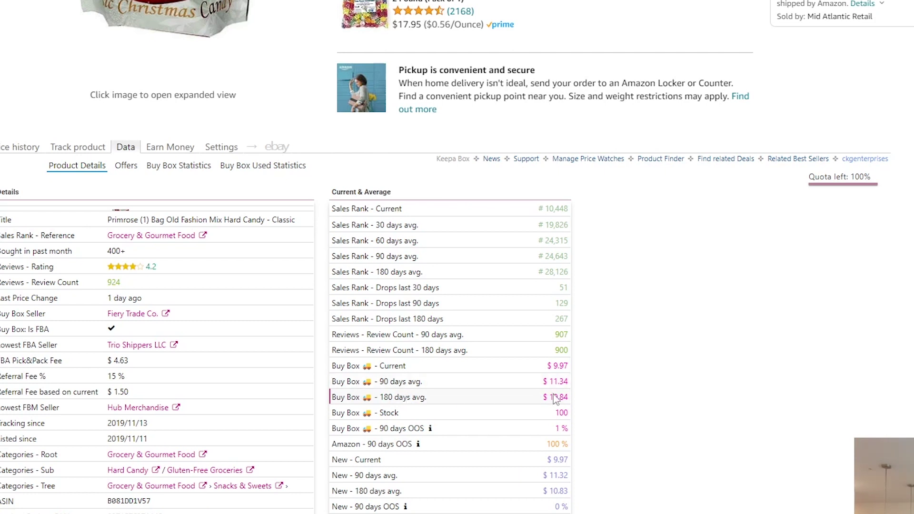
{"action": "scroll", "coordinate": [554, 399], "scroll_direction": "up", "scroll_amount": 2}
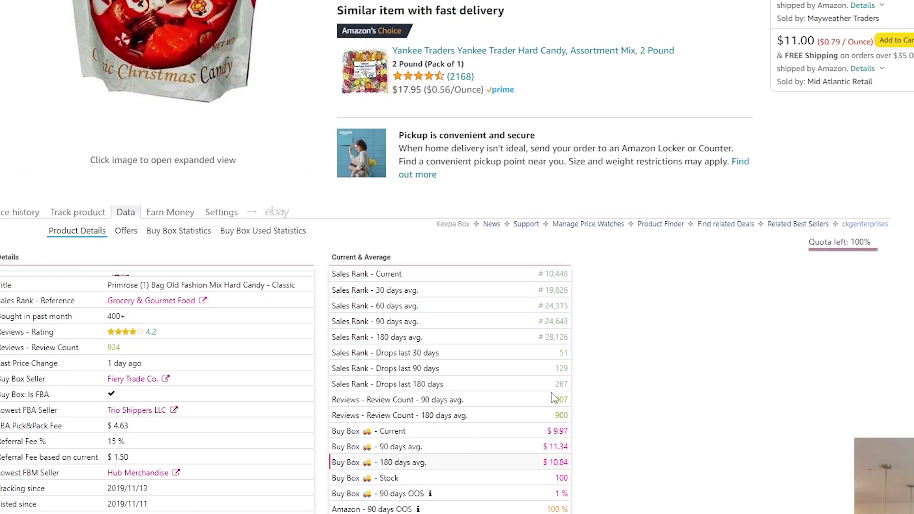
{"action": "left_click", "coordinate": [21, 212]}
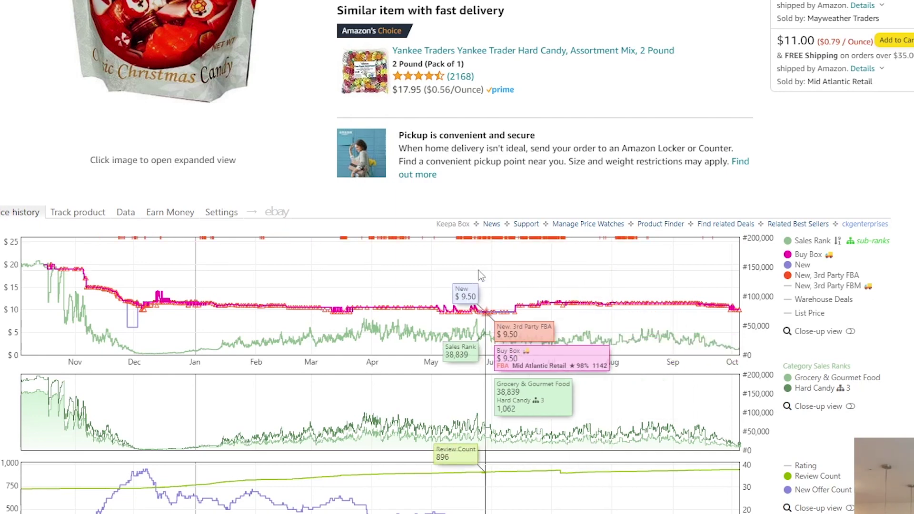
{"action": "left_click", "coordinate": [128, 214]}
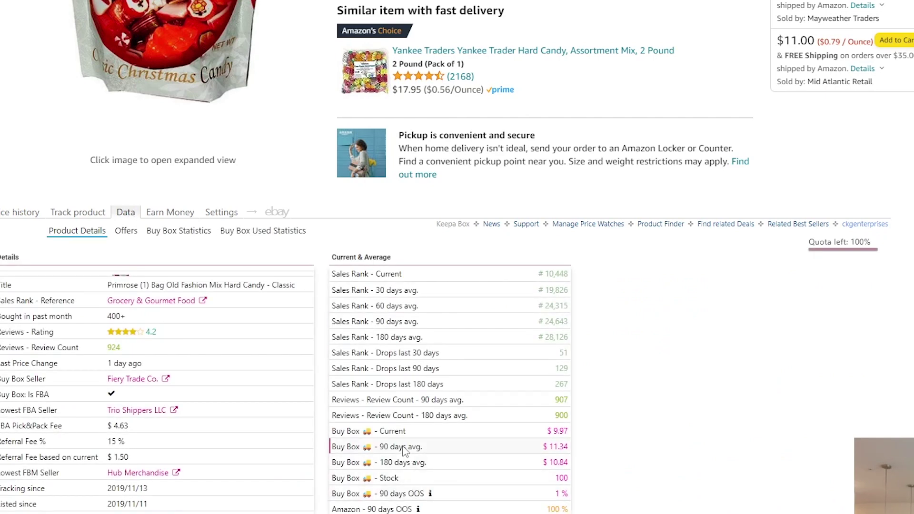
{"action": "left_click", "coordinate": [390, 450]}
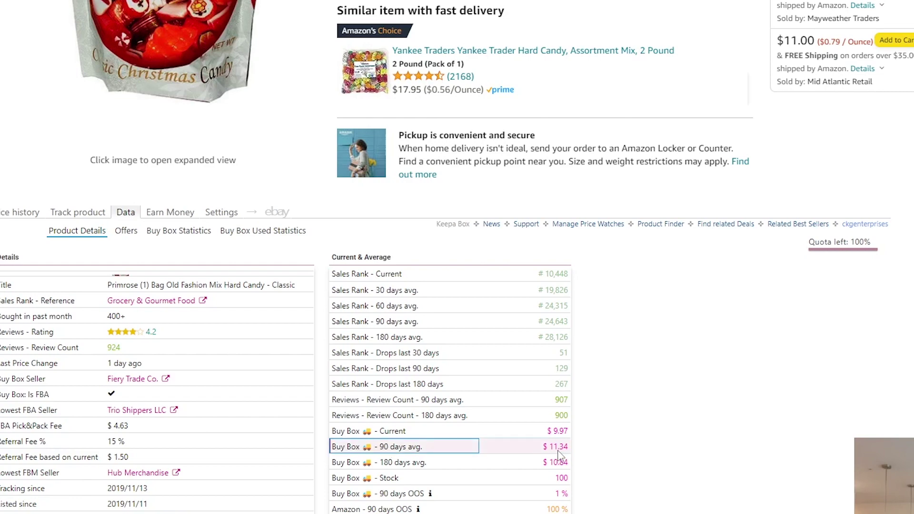
{"action": "scroll", "coordinate": [558, 457], "scroll_direction": "up", "scroll_amount": 10}
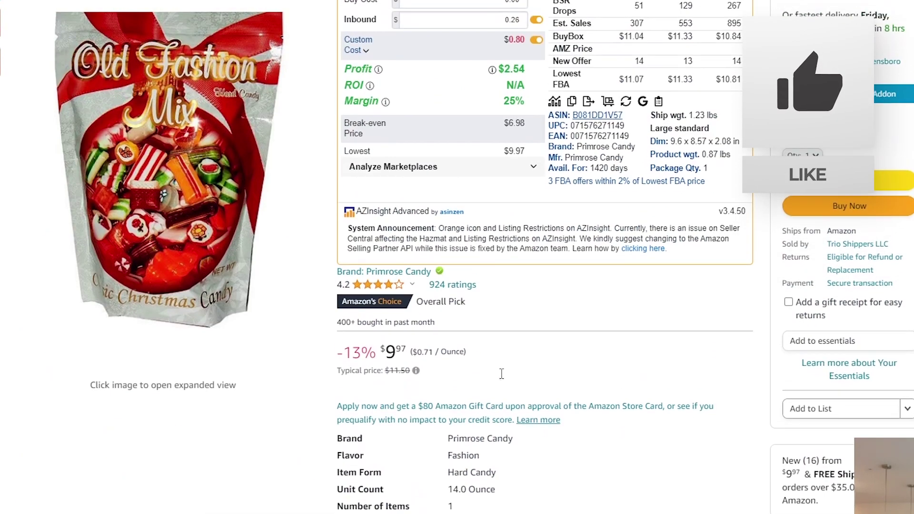
Enter an 11.34 sell price in AZInsight, yielding $2.94 profit, 26% margin and $7.88 break-even.
{"action": "scroll", "coordinate": [501, 374], "scroll_direction": "up", "scroll_amount": 3}
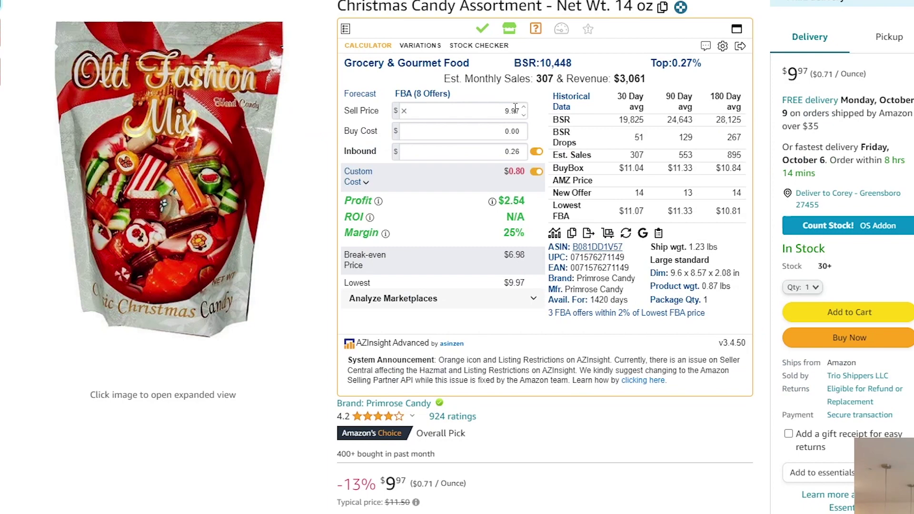
{"action": "scroll", "coordinate": [489, 286], "scroll_direction": "down", "scroll_amount": 8}
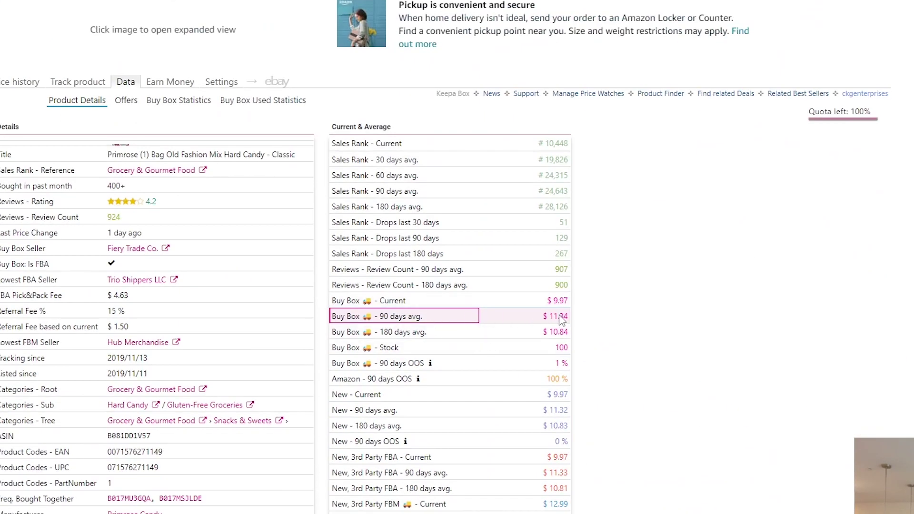
{"action": "scroll", "coordinate": [562, 320], "scroll_direction": "up", "scroll_amount": 10}
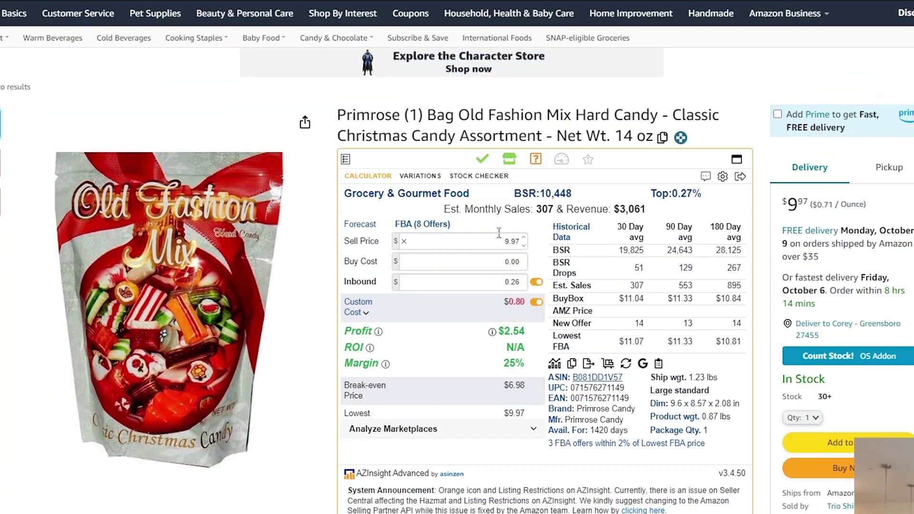
{"action": "left_click", "coordinate": [499, 233]}
{"action": "type", "text": "11.34"}
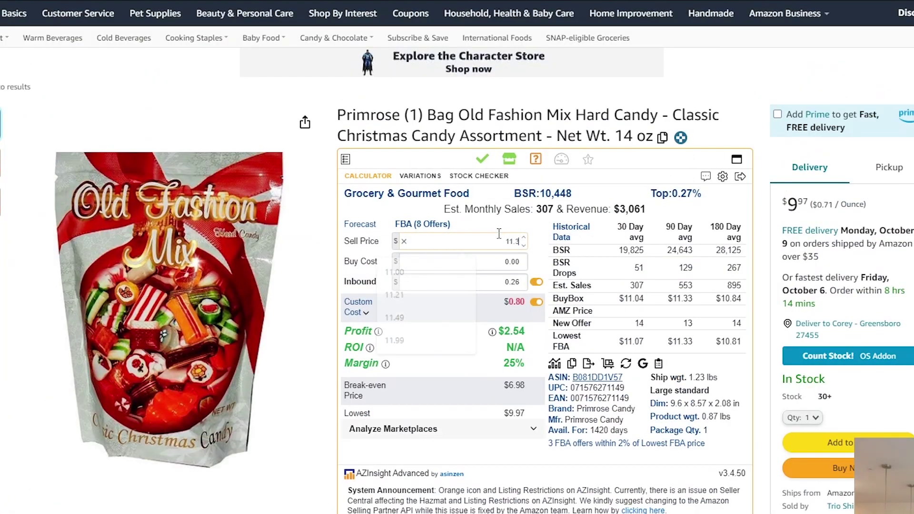
{"action": "key", "text": "Tab"}
{"action": "left_click", "coordinate": [533, 123]}
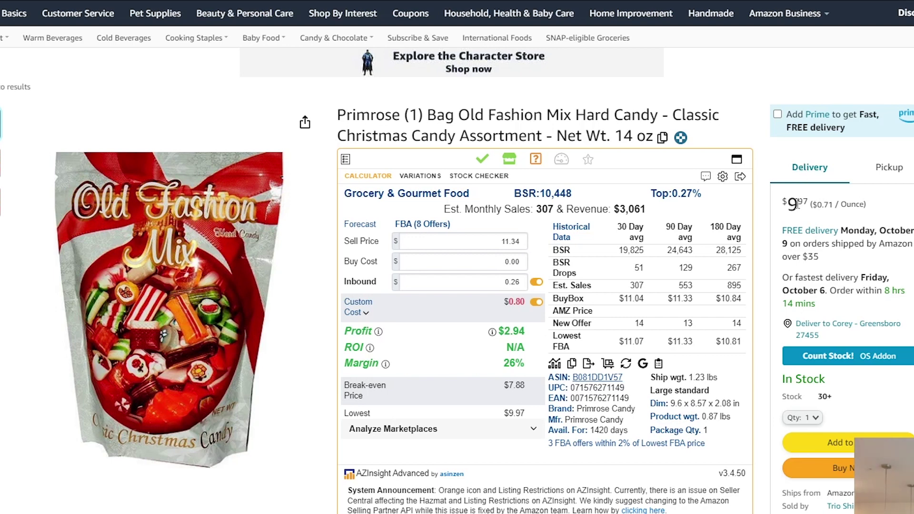
{"action": "double_click", "coordinate": [795, 205]}
{"action": "left_click", "coordinate": [798, 203]}
Zoom Keepa's price history chart to October 8 – January 1, then review other sellers' $9.97–$11.00 offers.
{"action": "scroll", "coordinate": [520, 229], "scroll_direction": "down", "scroll_amount": 15}
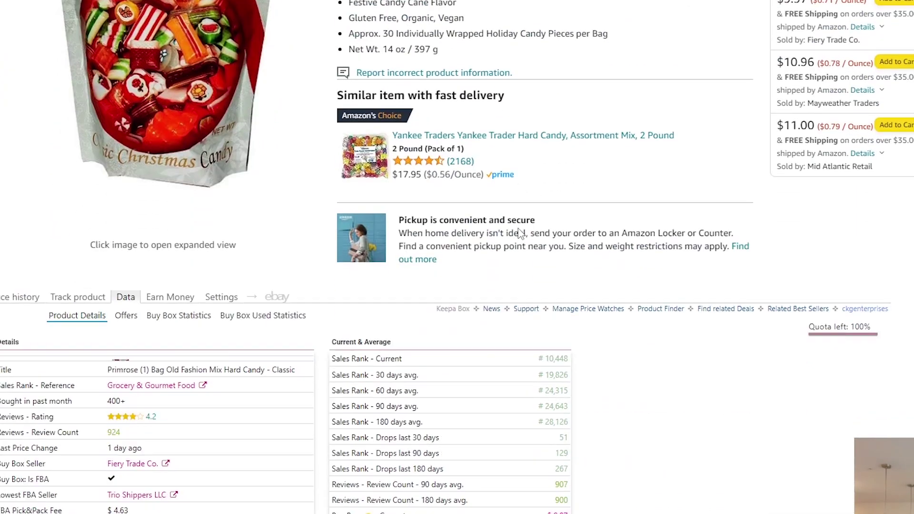
{"action": "scroll", "coordinate": [521, 233], "scroll_direction": "down", "scroll_amount": 3}
{"action": "left_click", "coordinate": [35, 148]}
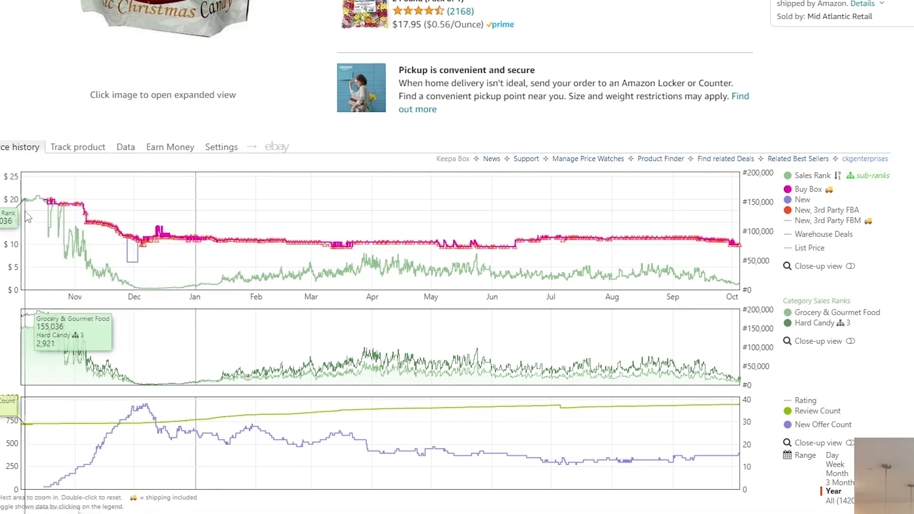
{"action": "left_click_drag", "start_coordinate": [24, 216], "coordinate": [196, 233]}
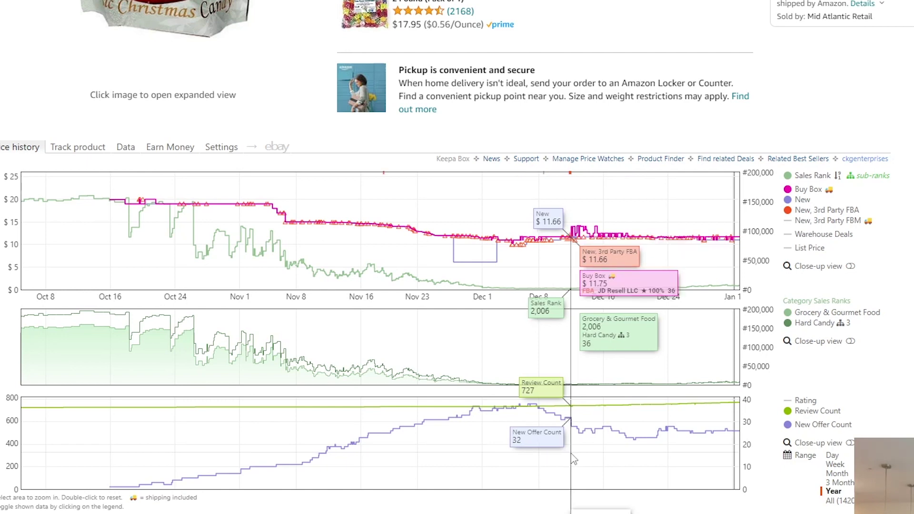
{"action": "scroll", "coordinate": [574, 459], "scroll_direction": "up", "scroll_amount": 4}
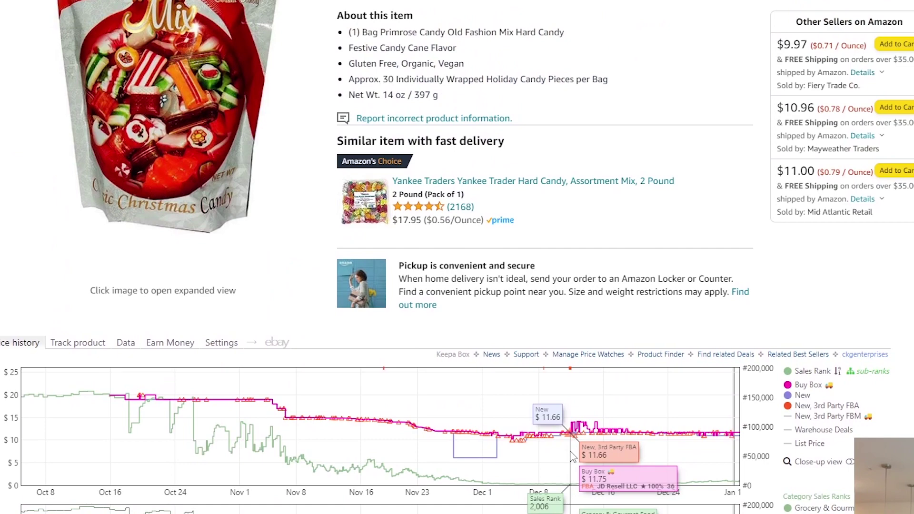
{"action": "scroll", "coordinate": [574, 456], "scroll_direction": "up", "scroll_amount": 3}
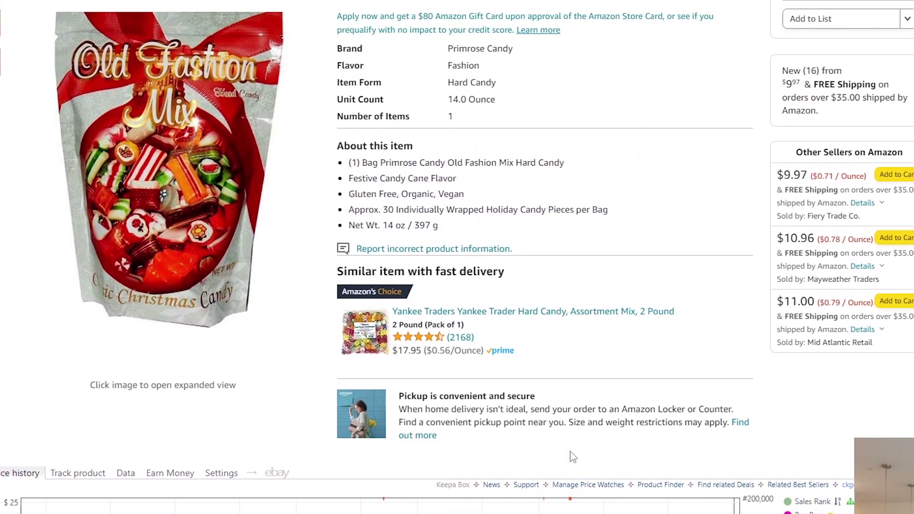
Return to the Berkey Filter Priming Kit listing and preview its first product image.
{"action": "scroll", "coordinate": [574, 456], "scroll_direction": "up", "scroll_amount": 5}
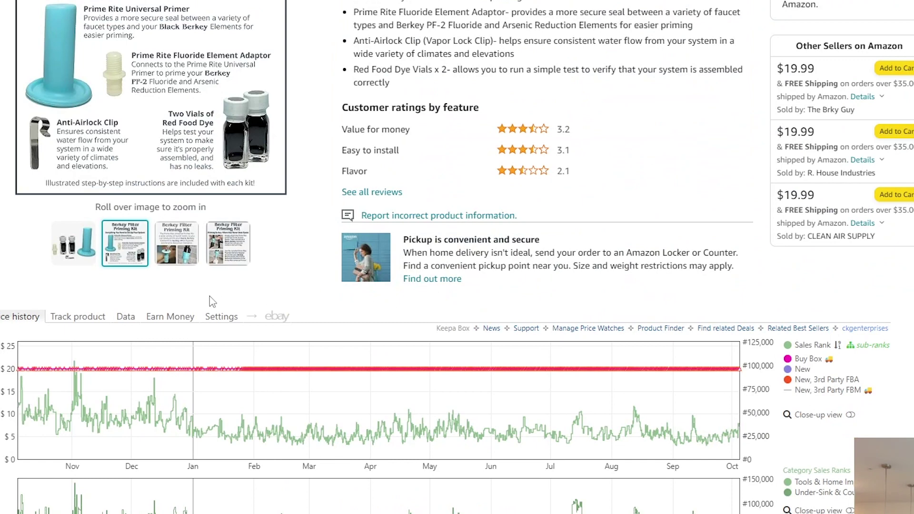
{"action": "mouse_move", "coordinate": [69, 258]}
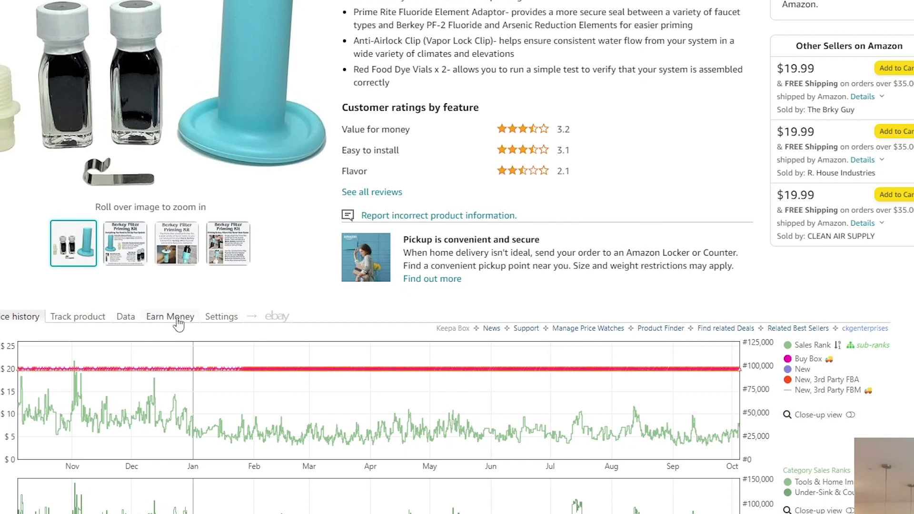
{"action": "left_click", "coordinate": [126, 318]}
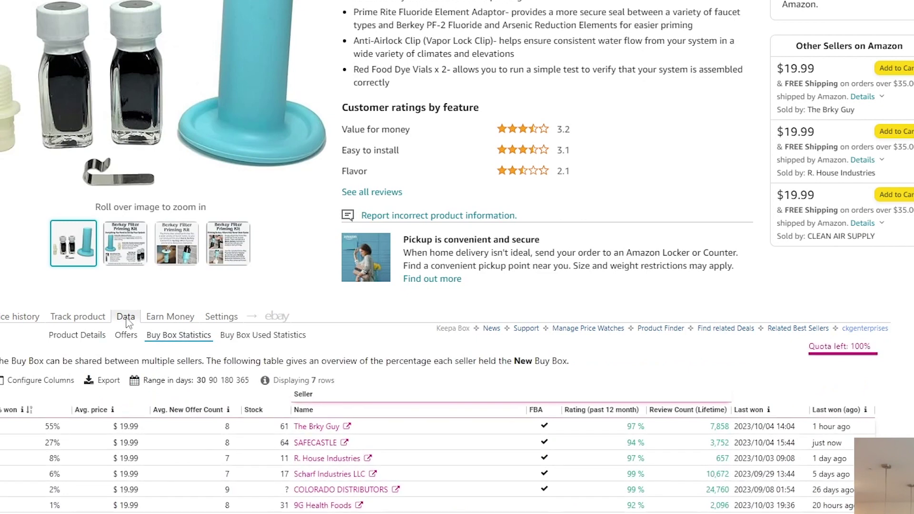
{"action": "left_click", "coordinate": [99, 339]}
{"action": "left_click", "coordinate": [160, 339]}
{"action": "scroll", "coordinate": [190, 420], "scroll_direction": "down", "scroll_amount": 1}
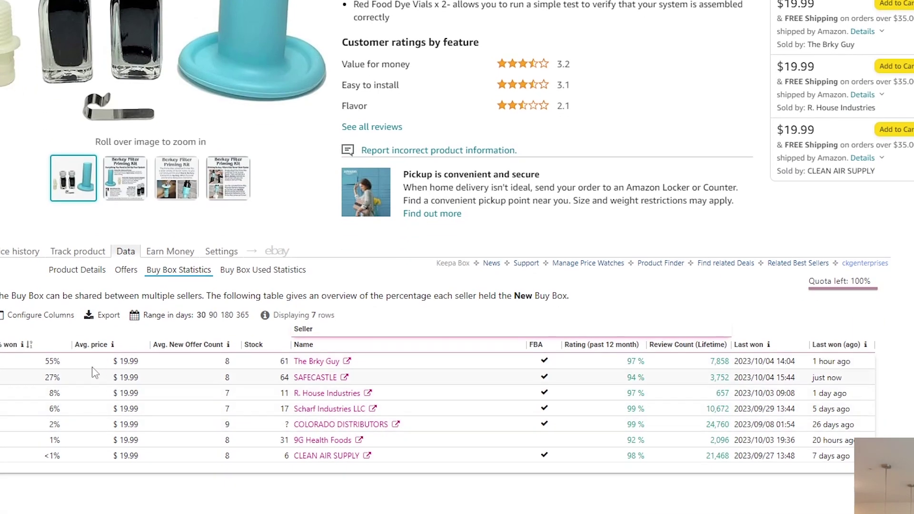
{"action": "left_click", "coordinate": [22, 250]}
{"action": "scroll", "coordinate": [542, 422], "scroll_direction": "down", "scroll_amount": 1}
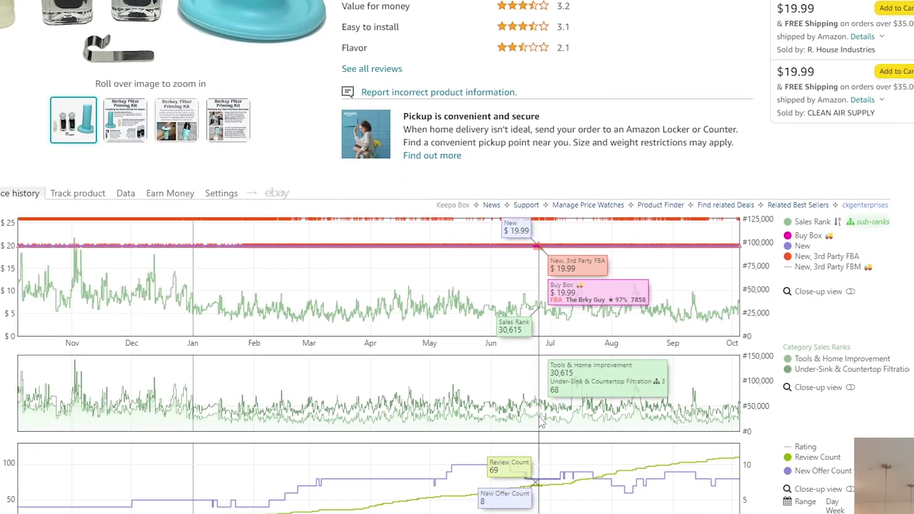
{"action": "scroll", "coordinate": [566, 414], "scroll_direction": "down", "scroll_amount": 1}
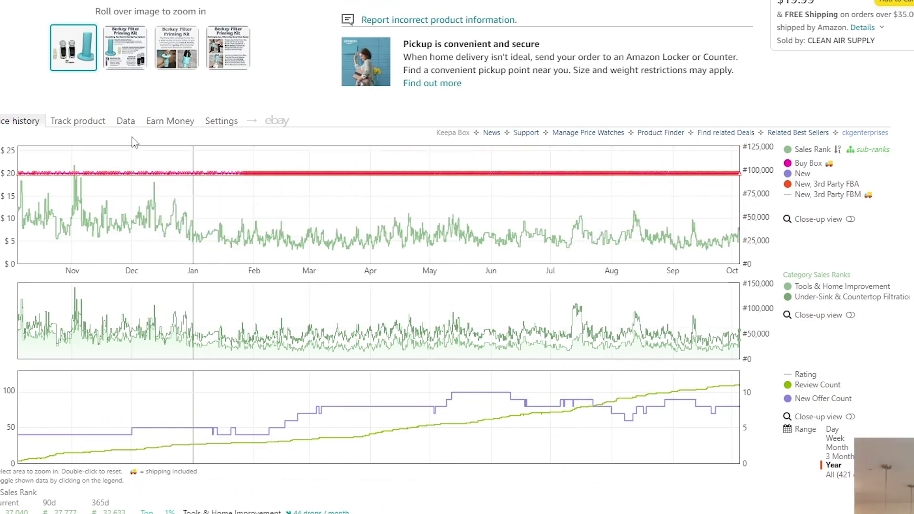
Show Keepa Buy Box statistics over 90, then 180 days, with the top seller at 54%.
{"action": "left_click", "coordinate": [126, 121]}
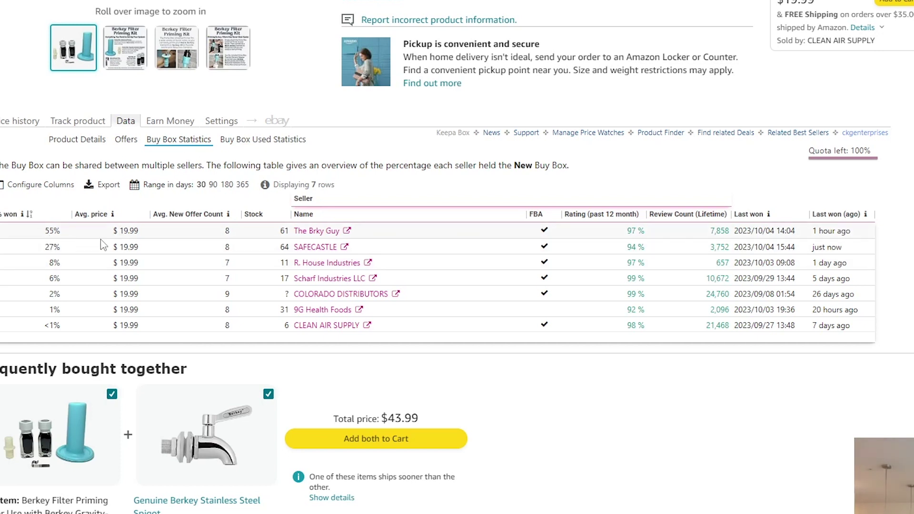
{"action": "left_click", "coordinate": [51, 234]}
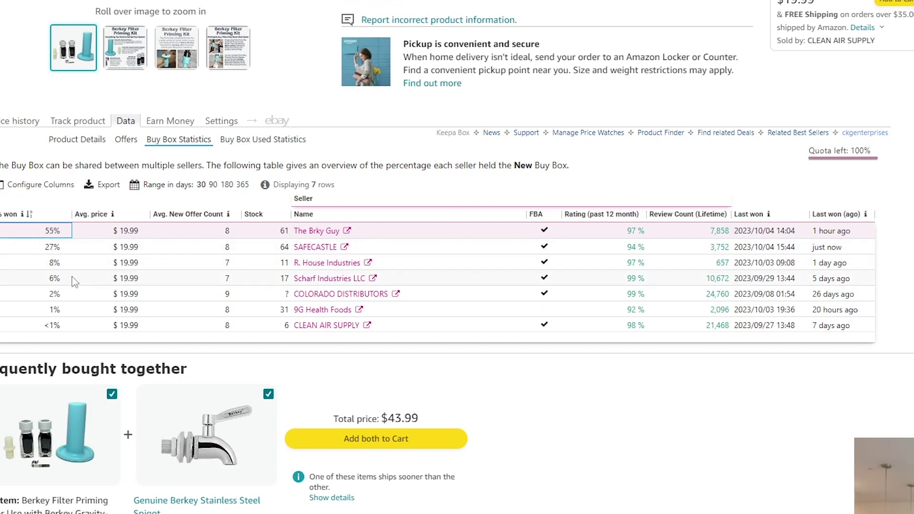
{"action": "left_click", "coordinate": [212, 186]}
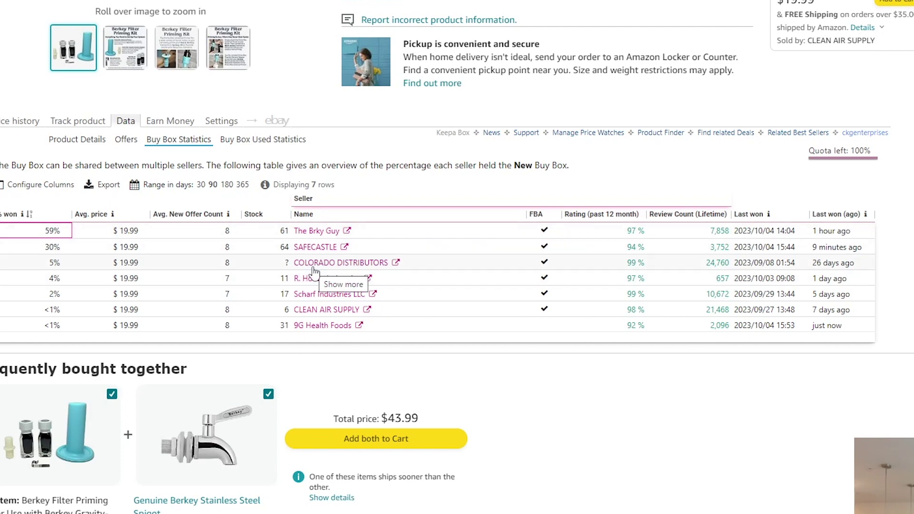
{"action": "left_click", "coordinate": [227, 186]}
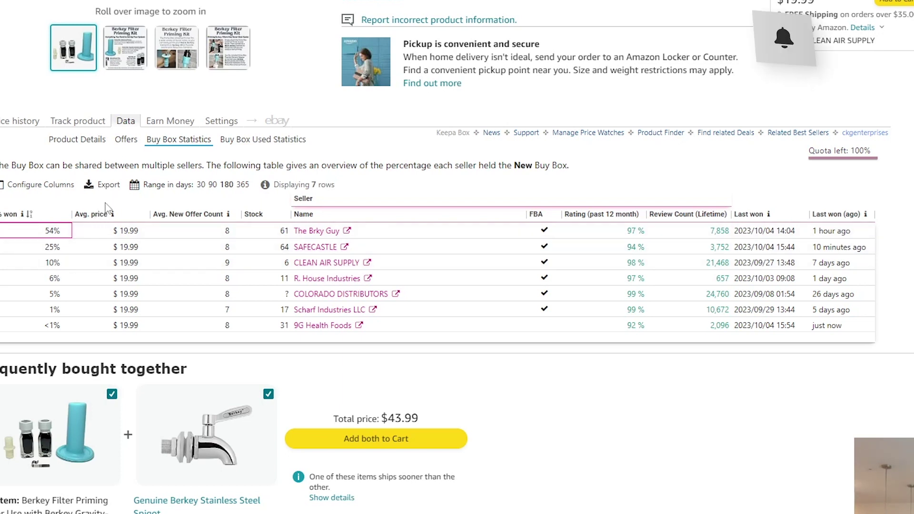
{"action": "left_click", "coordinate": [86, 140]}
Set AZInsight's buy cost to 5.00, giving $6.62 profit, 132% ROI and 33% margin.
{"action": "left_click", "coordinate": [21, 121]}
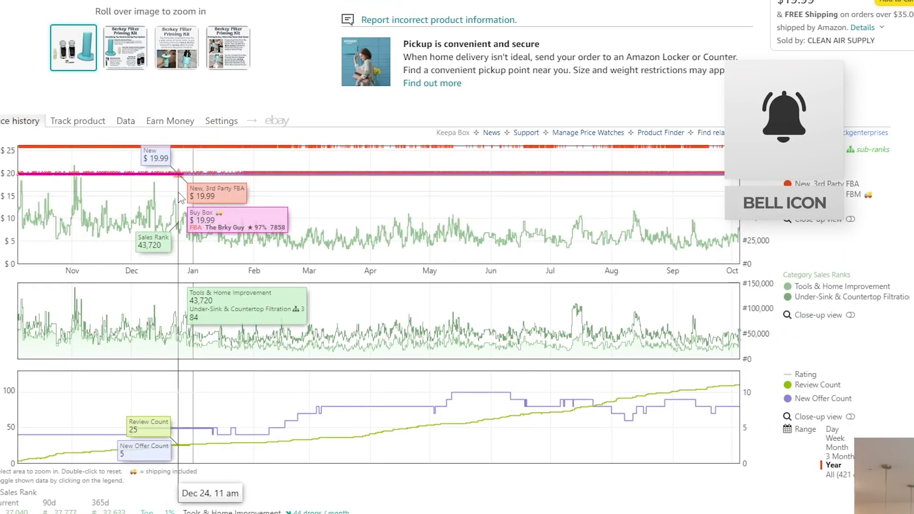
{"action": "scroll", "coordinate": [440, 191], "scroll_direction": "up", "scroll_amount": 5}
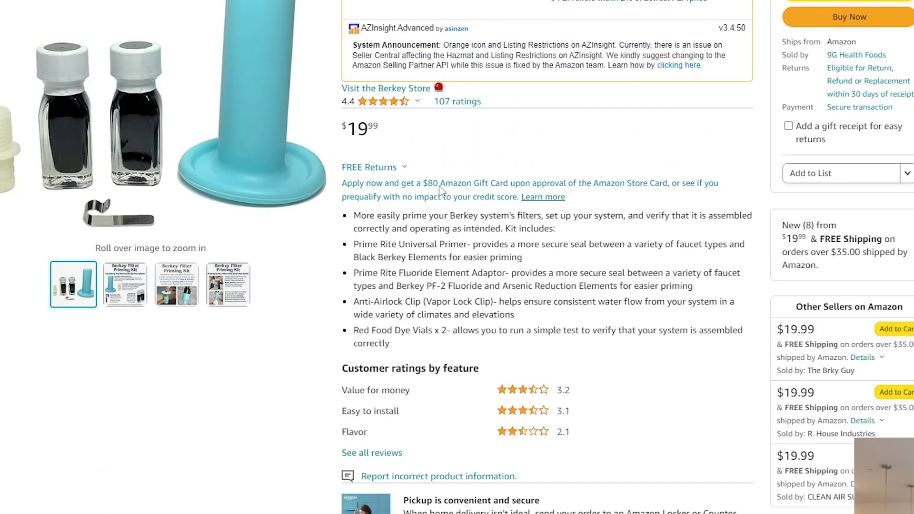
{"action": "scroll", "coordinate": [462, 164], "scroll_direction": "up", "scroll_amount": 5}
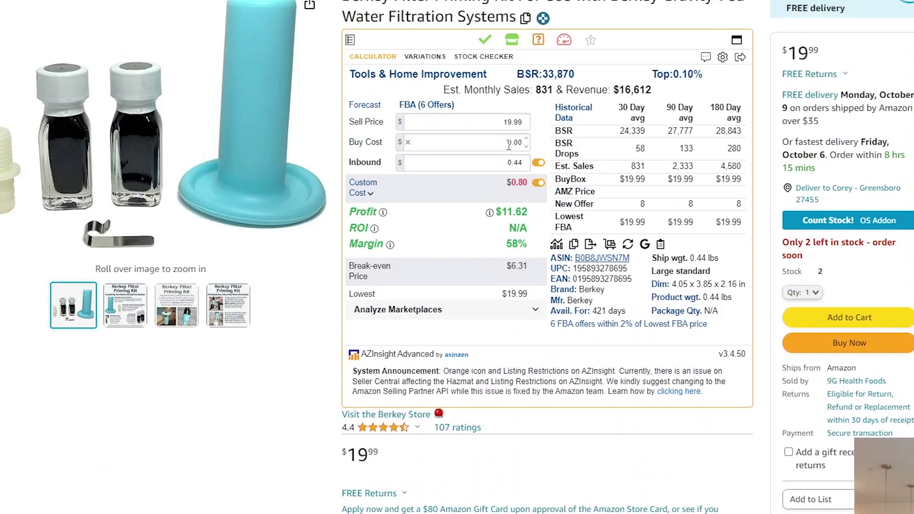
{"action": "double_click", "coordinate": [508, 147]}
{"action": "type", "text": "5"}
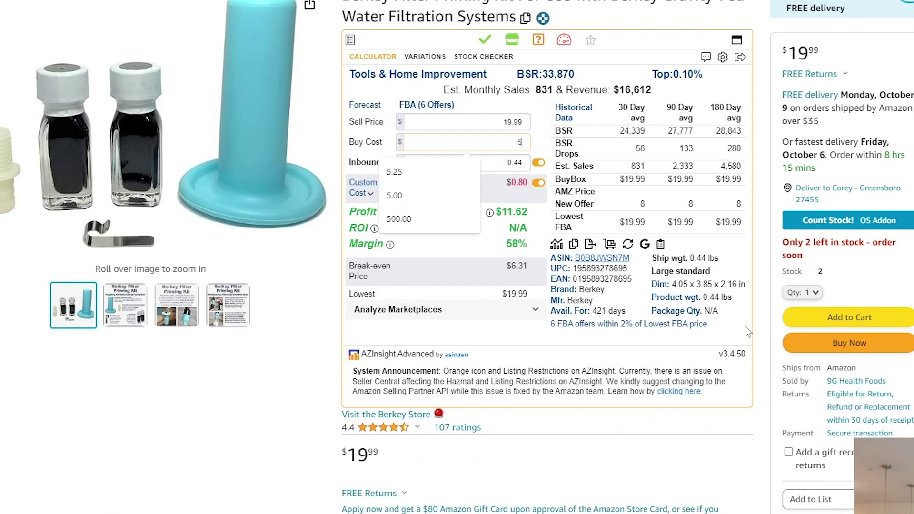
{"action": "key", "text": "Return"}
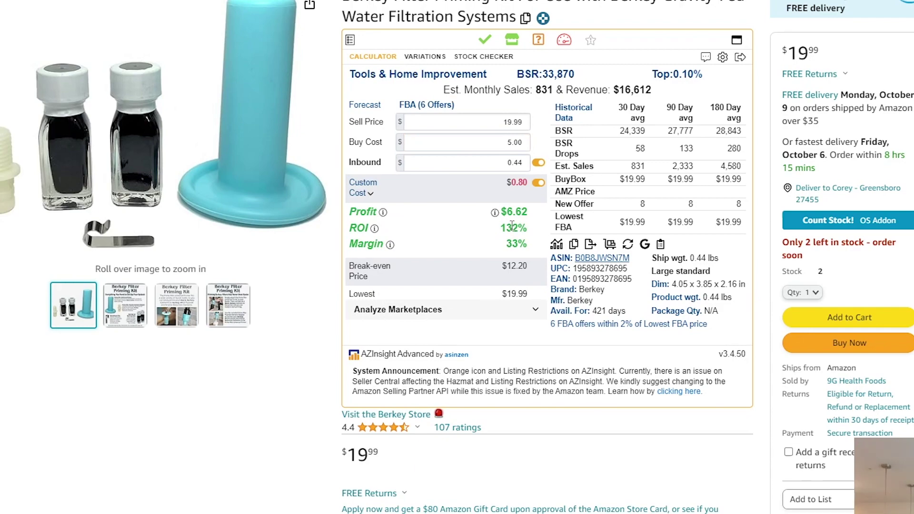
{"action": "scroll", "coordinate": [512, 226], "scroll_direction": "down", "scroll_amount": 5}
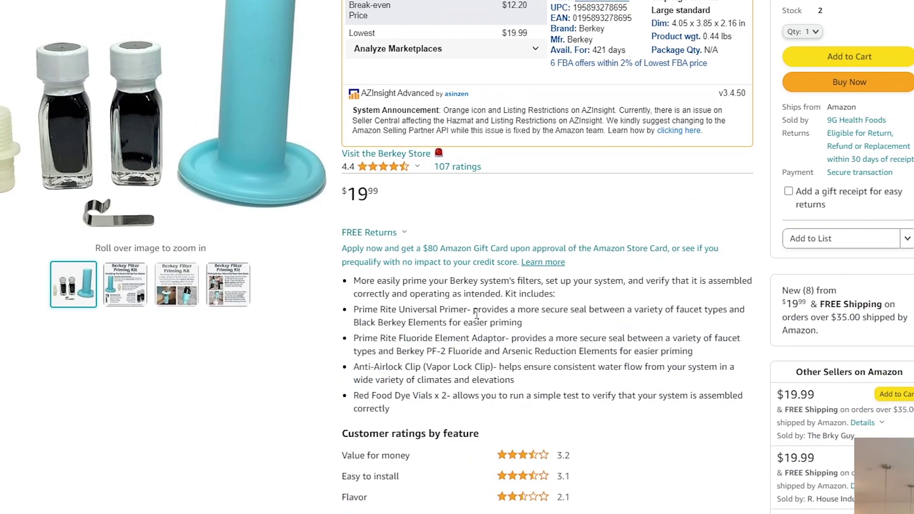
Bring back Keepa's priming kit Buy Box Statistics, showing seven sellers with the leader at 54%.
{"action": "scroll", "coordinate": [476, 314], "scroll_direction": "down", "scroll_amount": 8}
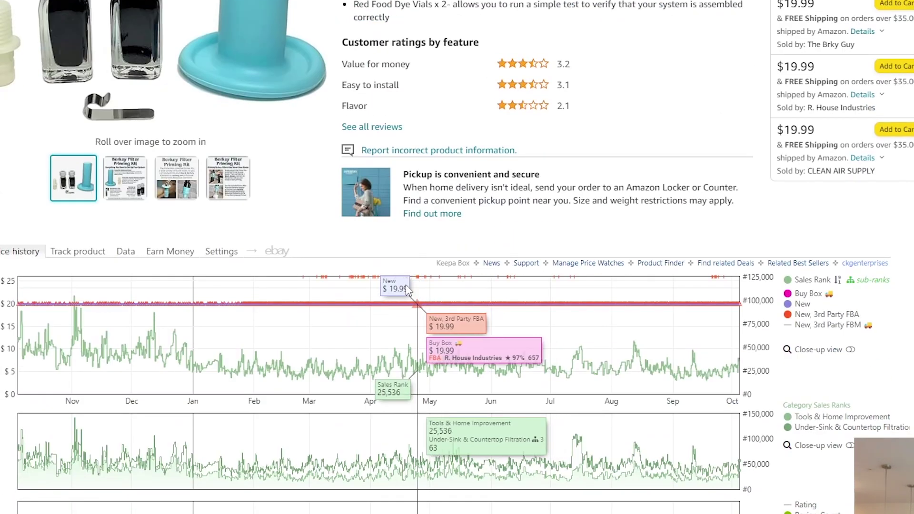
{"action": "left_click", "coordinate": [127, 252]}
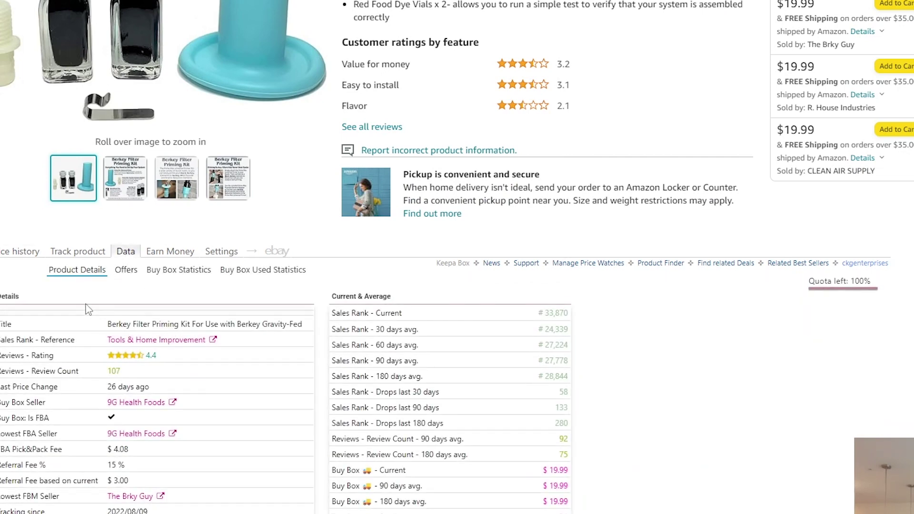
{"action": "left_click", "coordinate": [192, 277]}
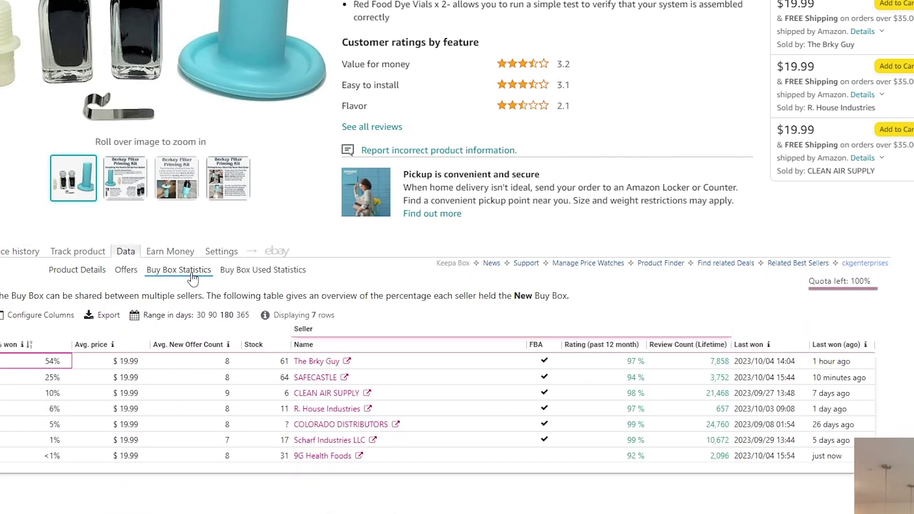